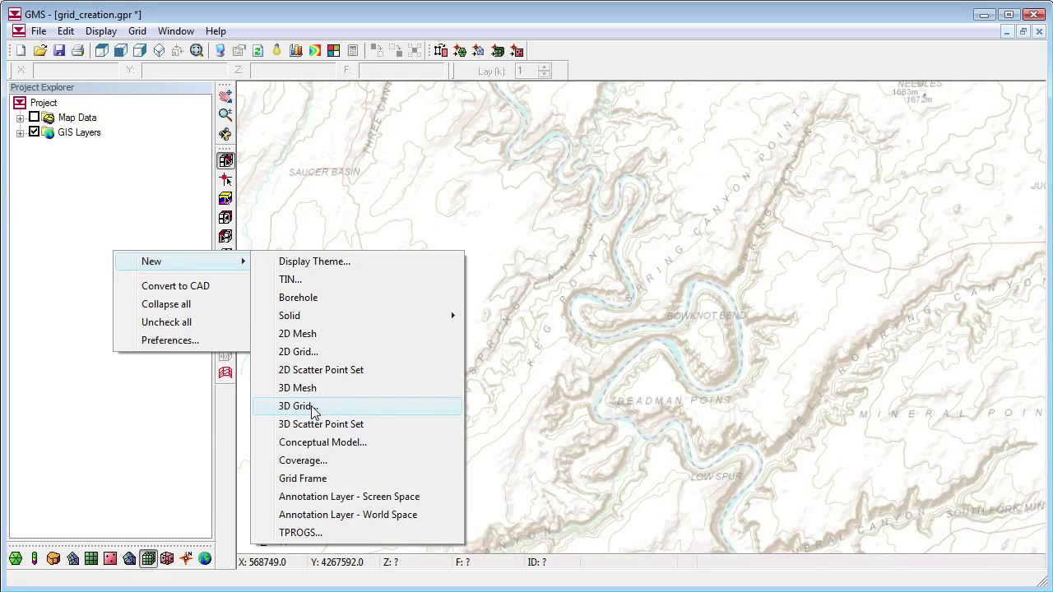
- Create a 3D MODFLOW grid with 15 cells in the X dimension and a rotation about the Z-axis of -5
left_click(312, 406)
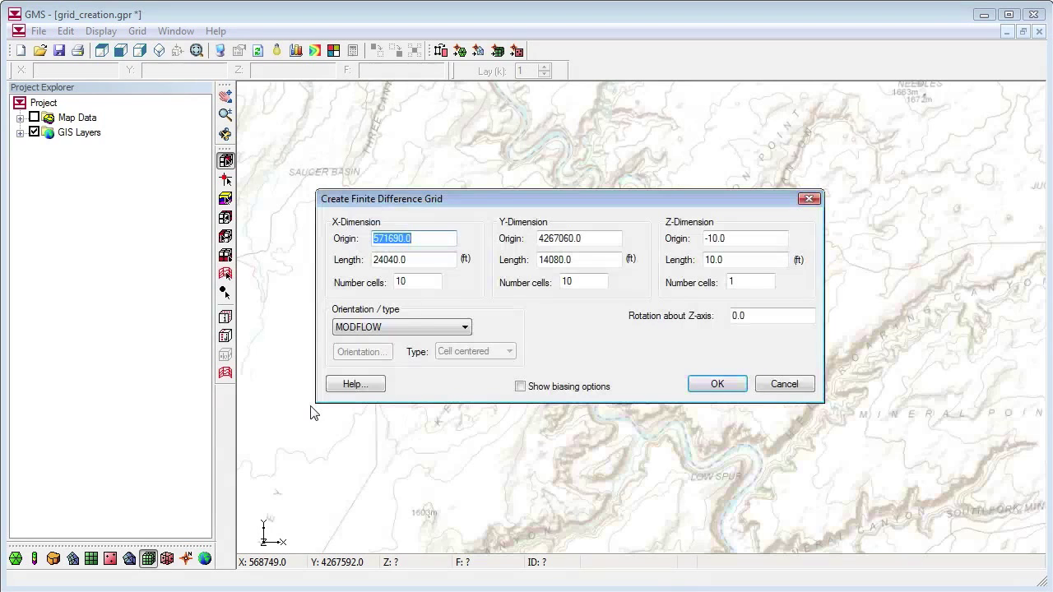
double_click(416, 282)
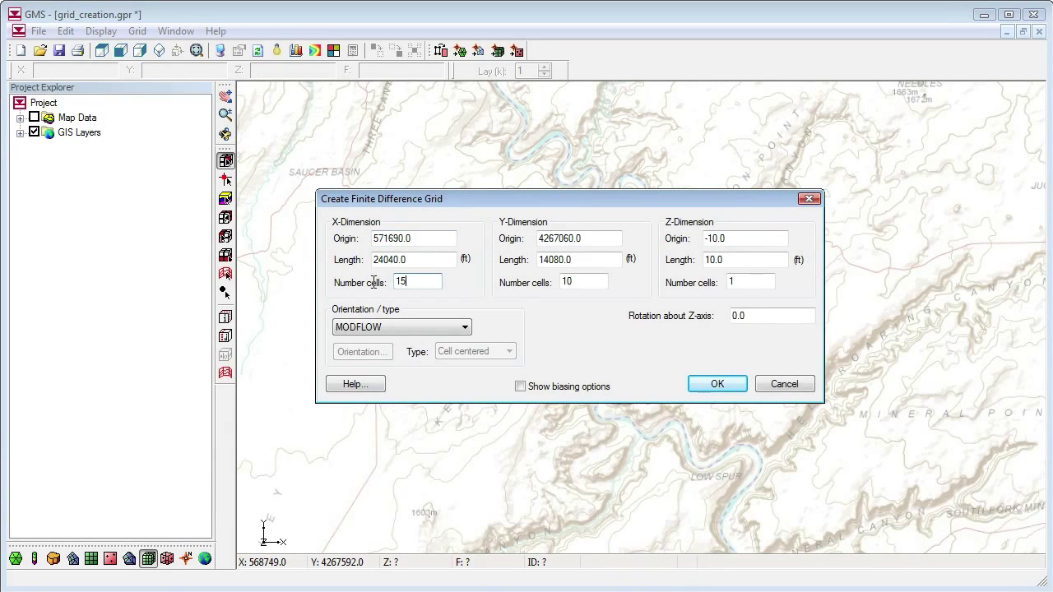
double_click(758, 315)
type("-5")
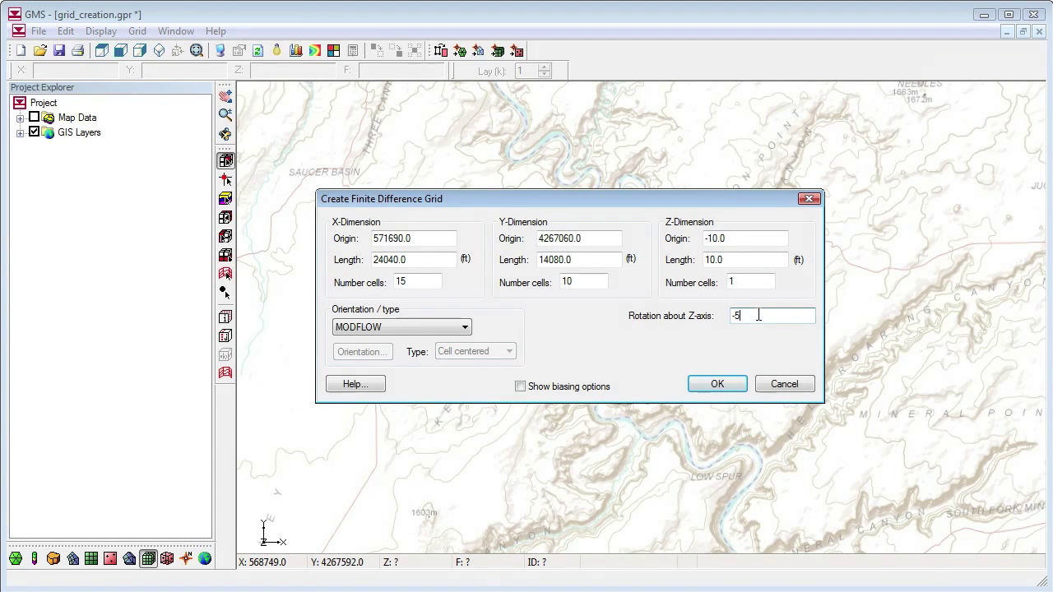
left_click(729, 383)
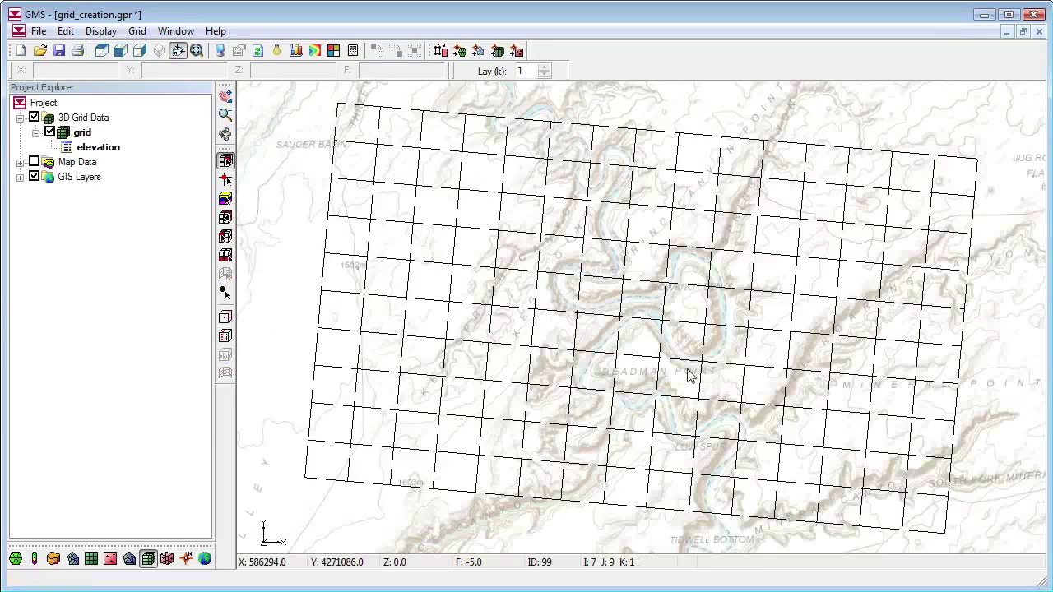
- Delete the 3D Grid Data from the project
left_click(82, 118)
right_click(93, 118)
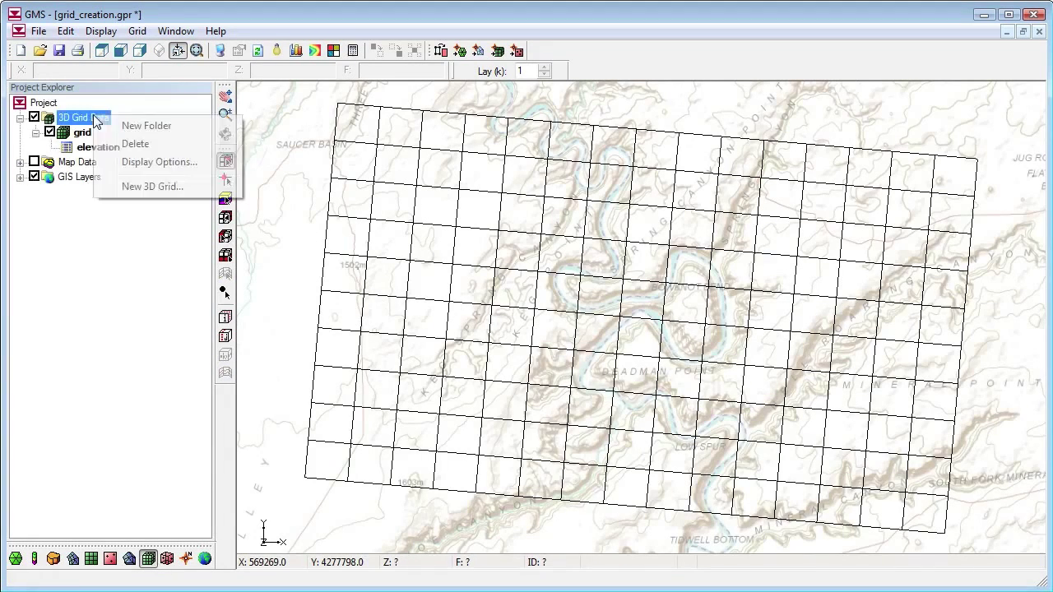
left_click(132, 144)
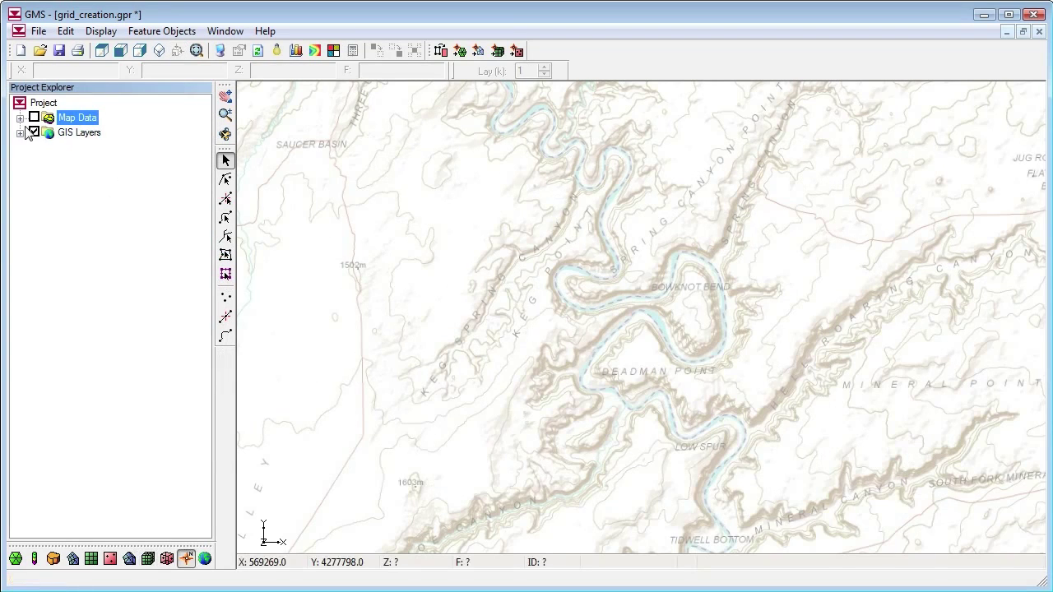
- Create a new conceptual model under Map Data and add a new coverage to it, keeping the default names and settings
left_click(20, 118)
right_click(75, 118)
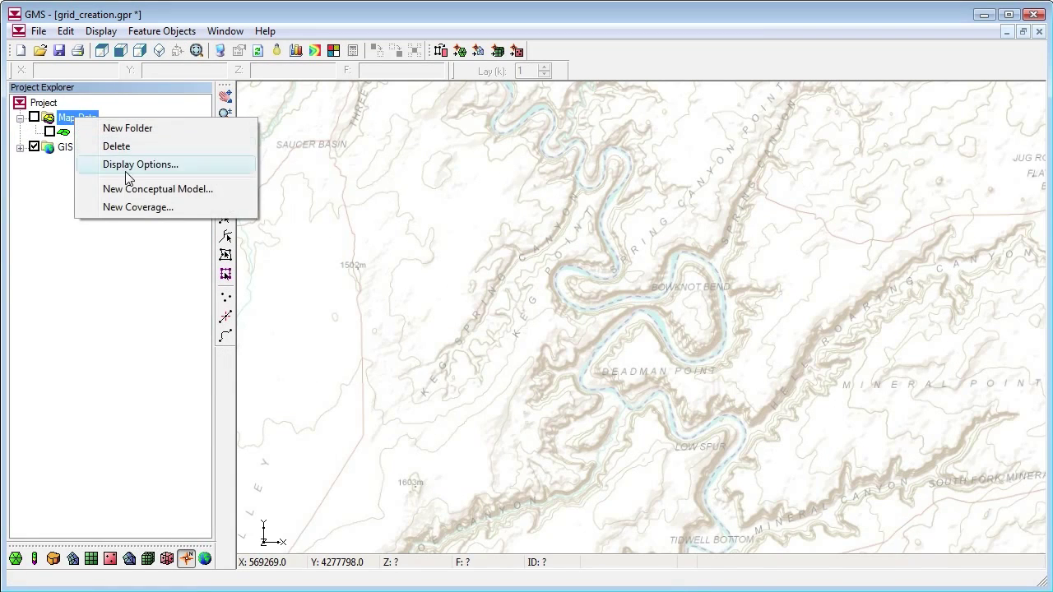
left_click(137, 189)
left_click(565, 421)
right_click(95, 147)
left_click(162, 242)
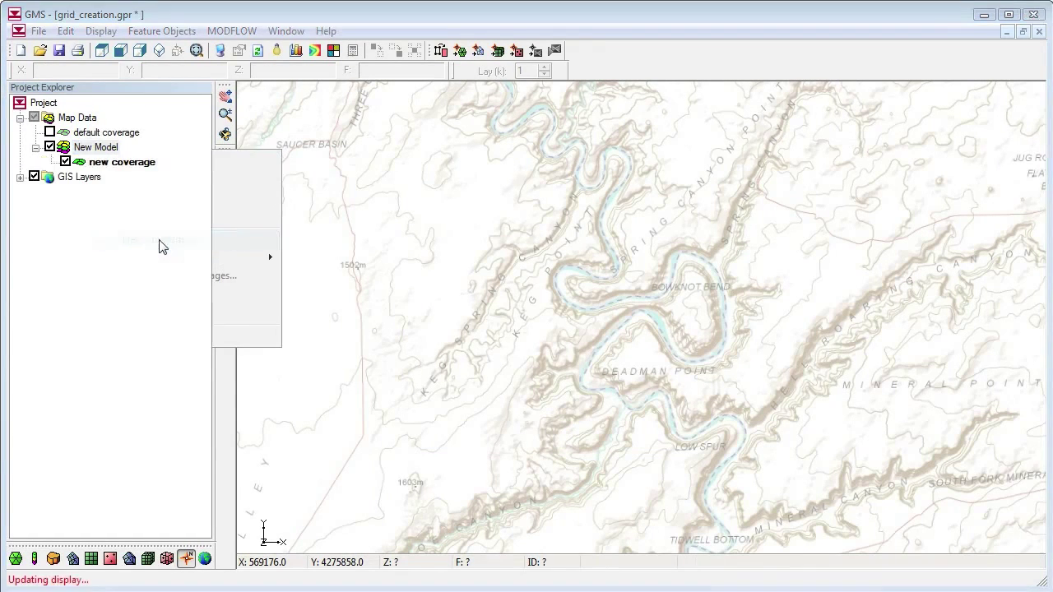
left_click(694, 481)
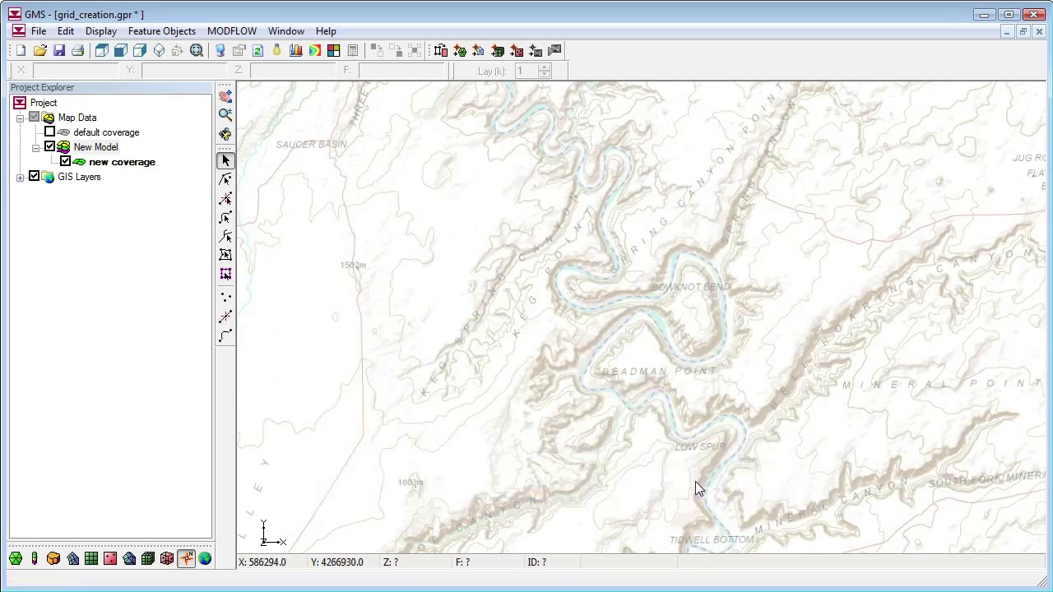
- Draw a closed boundary arc around the canyon area and Bowknot Bend in the new coverage, and build a polygon from it
left_click(225, 336)
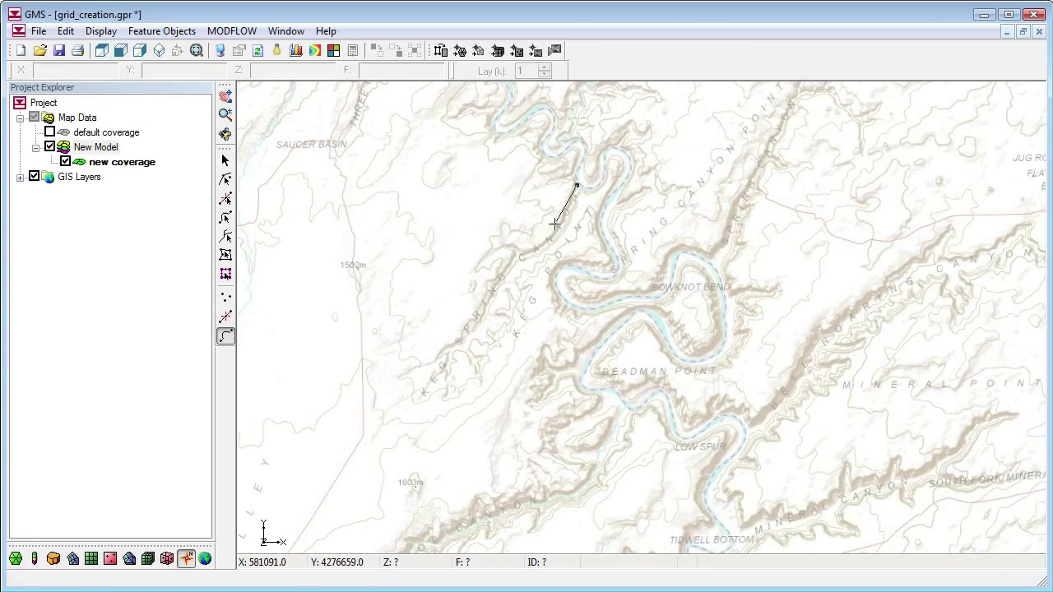
left_click(436, 372)
left_click(349, 469)
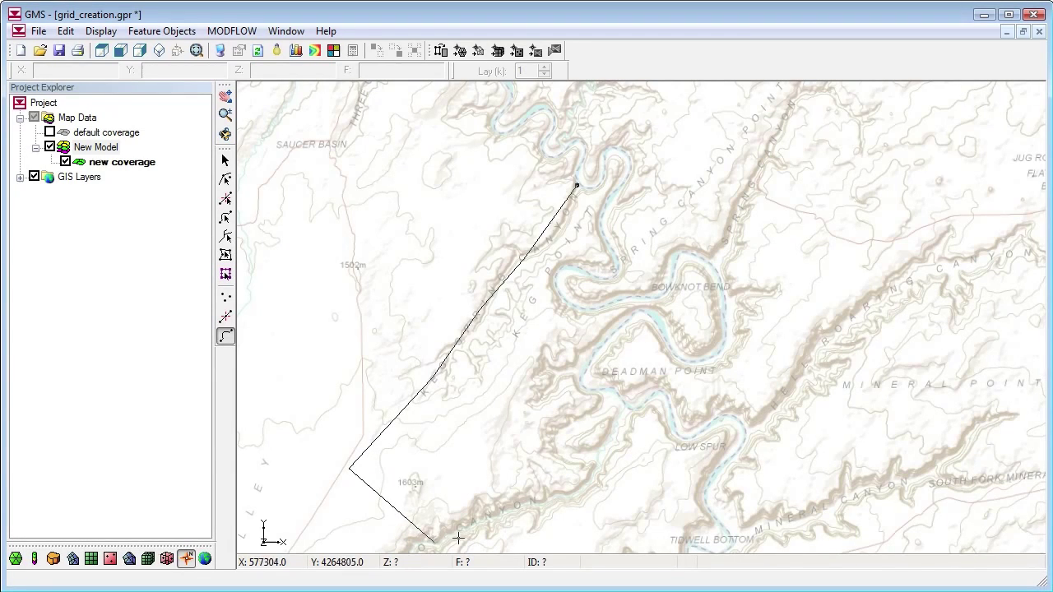
left_click(603, 479)
left_click(639, 409)
left_click(746, 426)
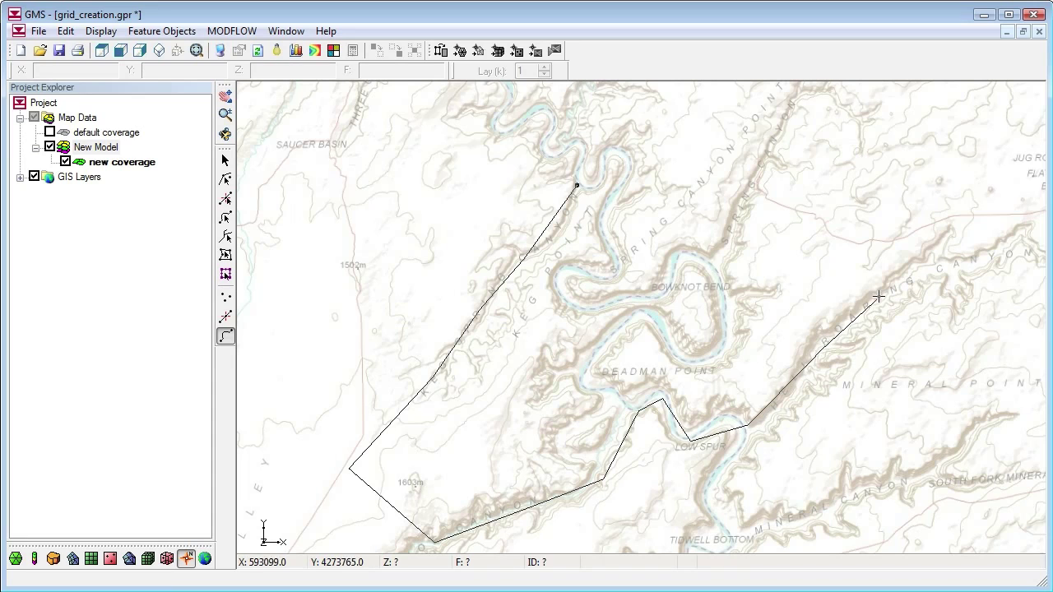
left_click(1012, 233)
left_click(890, 136)
left_click(795, 95)
left_click(655, 98)
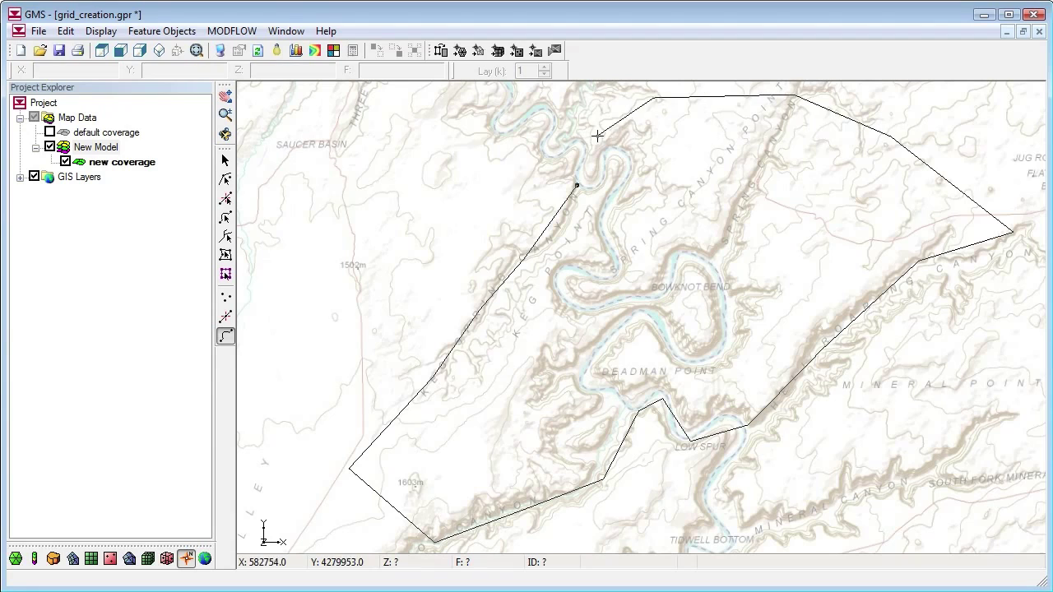
left_click(576, 185)
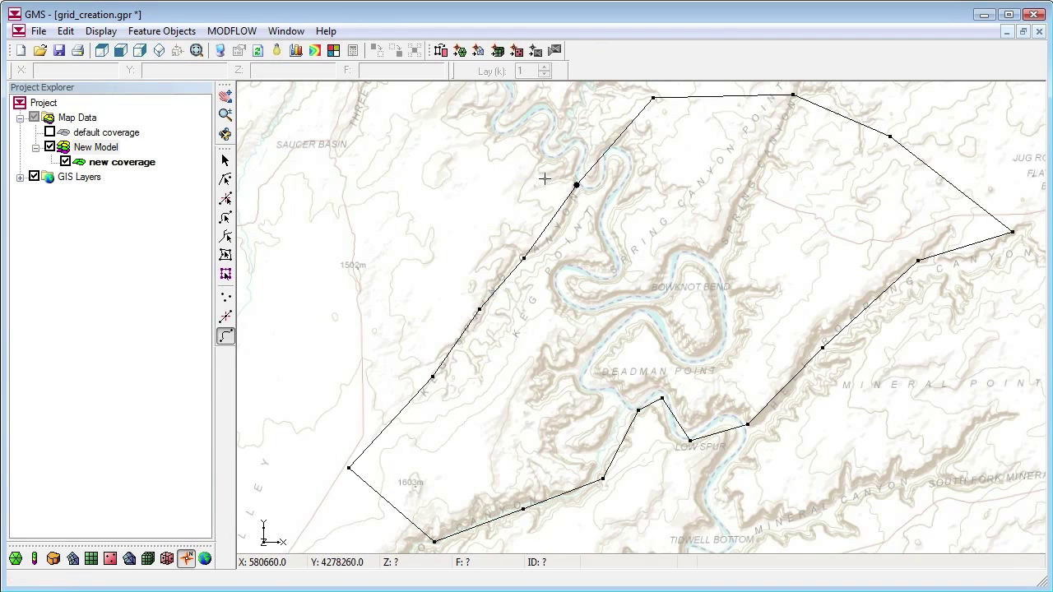
left_click(440, 51)
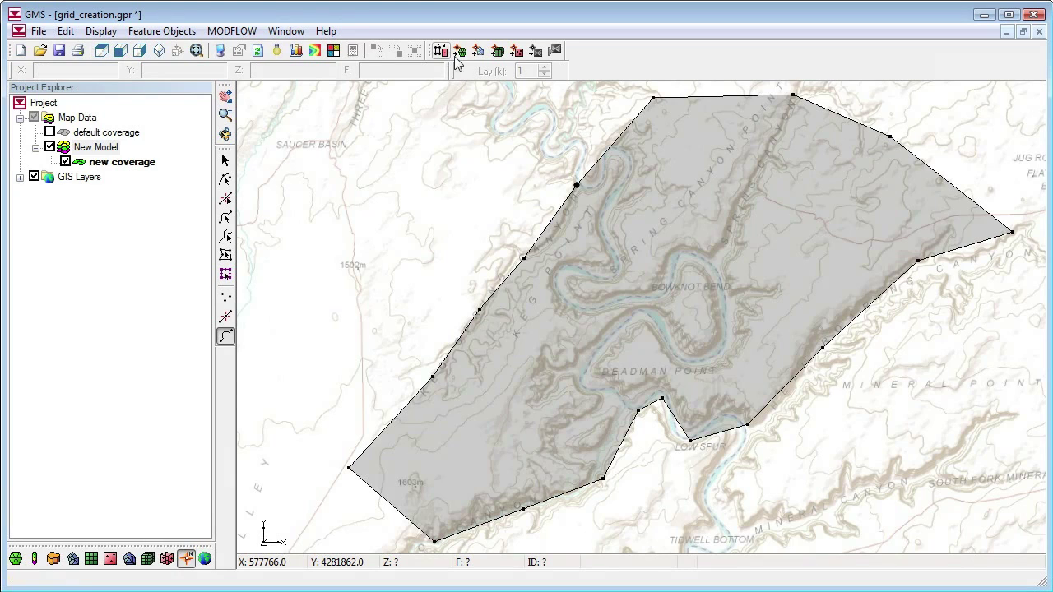
- Generate a 3D MODFLOW grid from the polygon coverage with the proposed dimensions, and delete that 3D grid data again
left_click(497, 51)
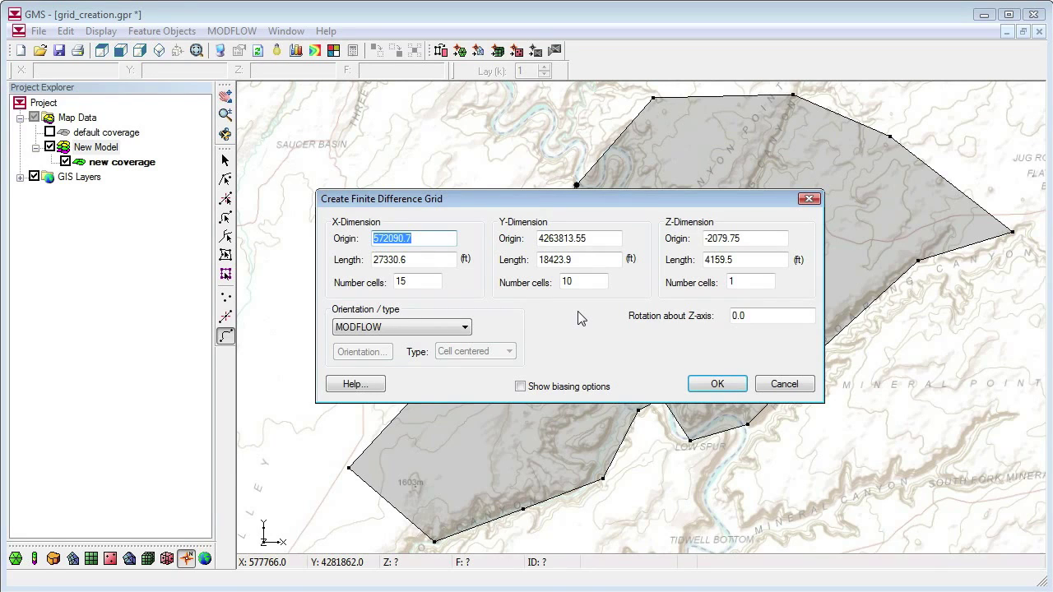
left_click(730, 386)
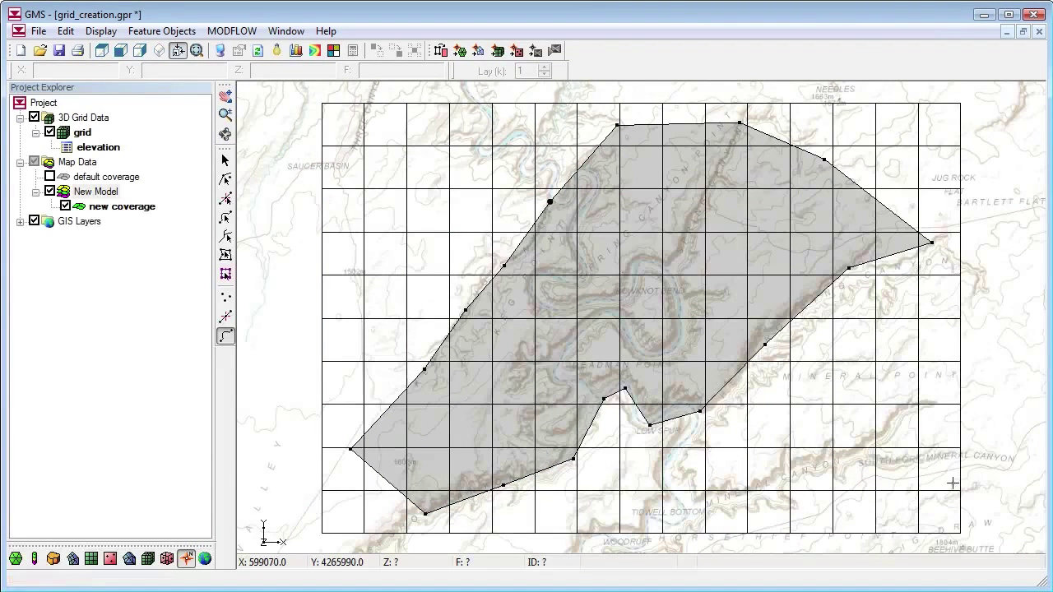
right_click(96, 121)
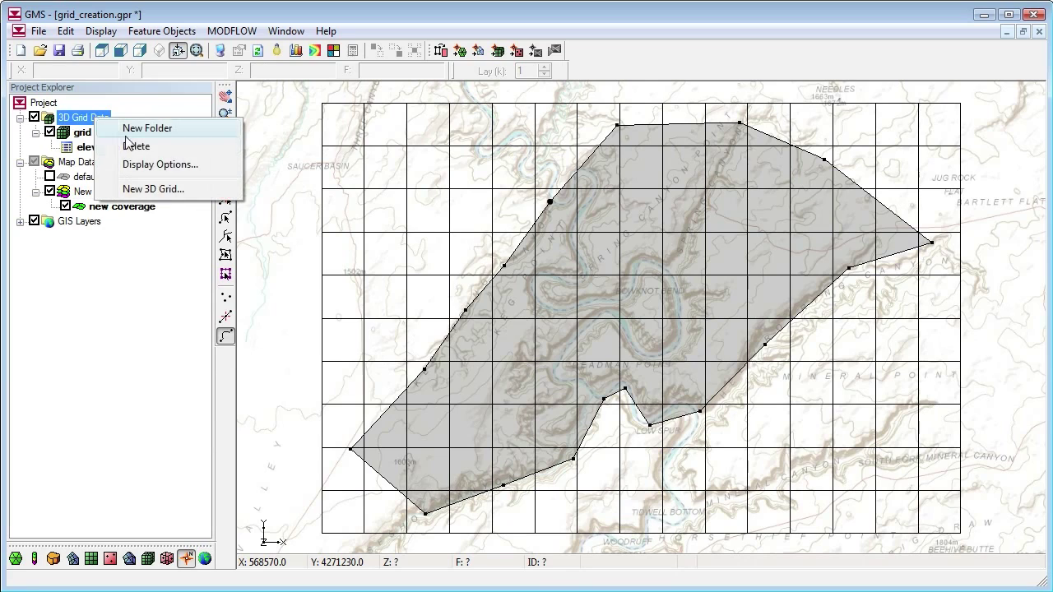
left_click(137, 145)
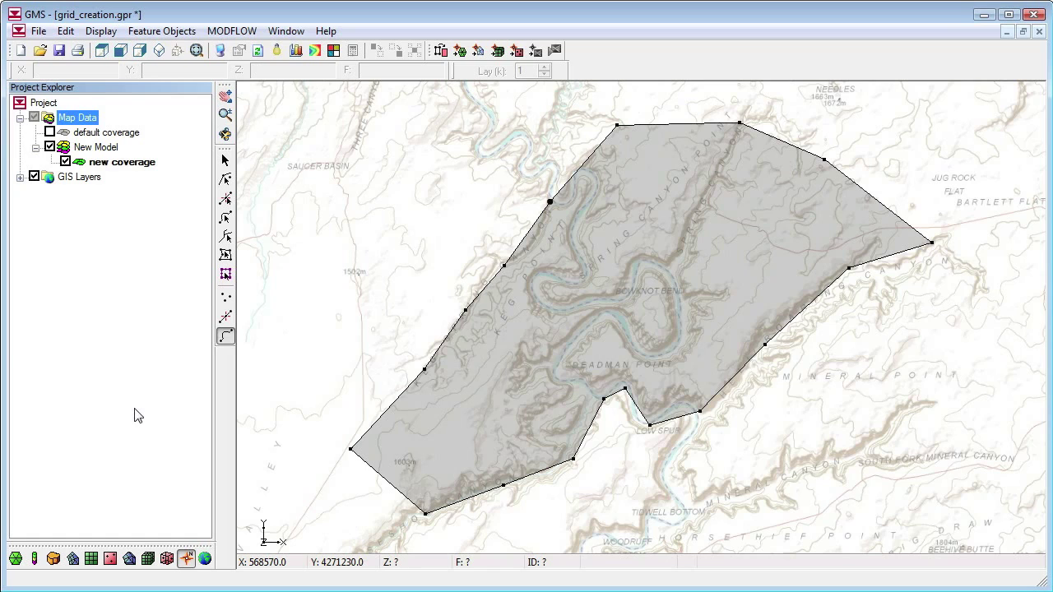
- Enable the refinement property in the new coverage's setup
right_click(111, 162)
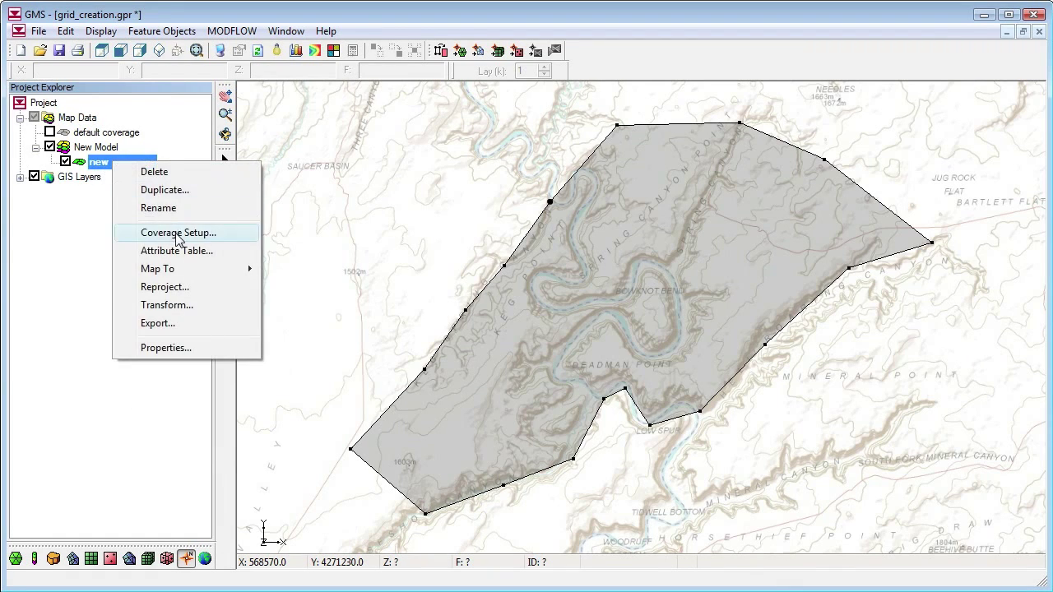
left_click(178, 233)
left_click(351, 302)
left_click(347, 411)
left_click(694, 478)
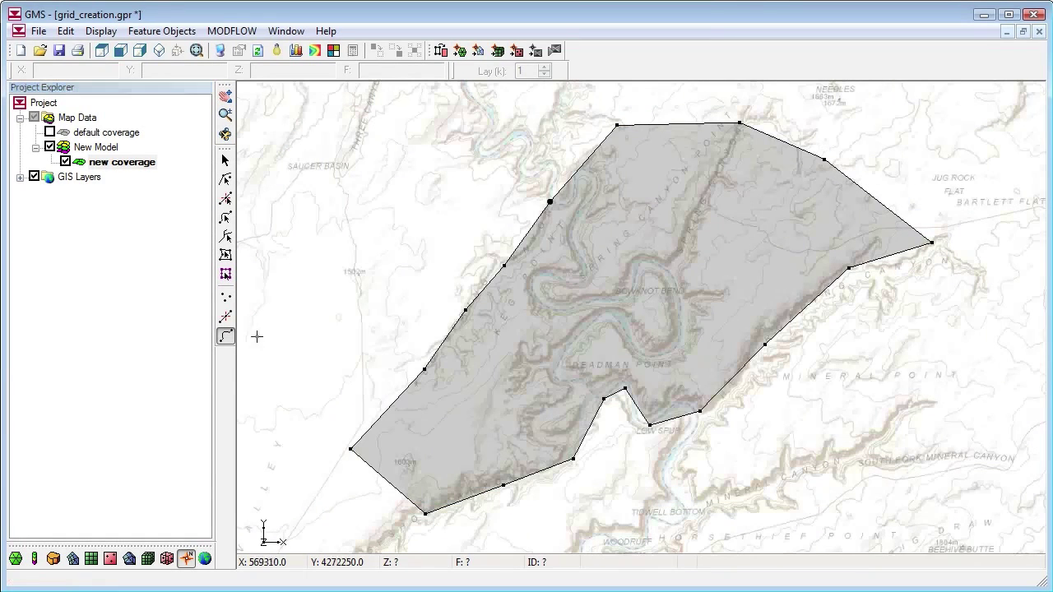
- Place two points inside the polygon, one in its southwest part and one in its northeast part east of Bowknot Bend
left_click(225, 298)
left_click(485, 407)
left_click(734, 260)
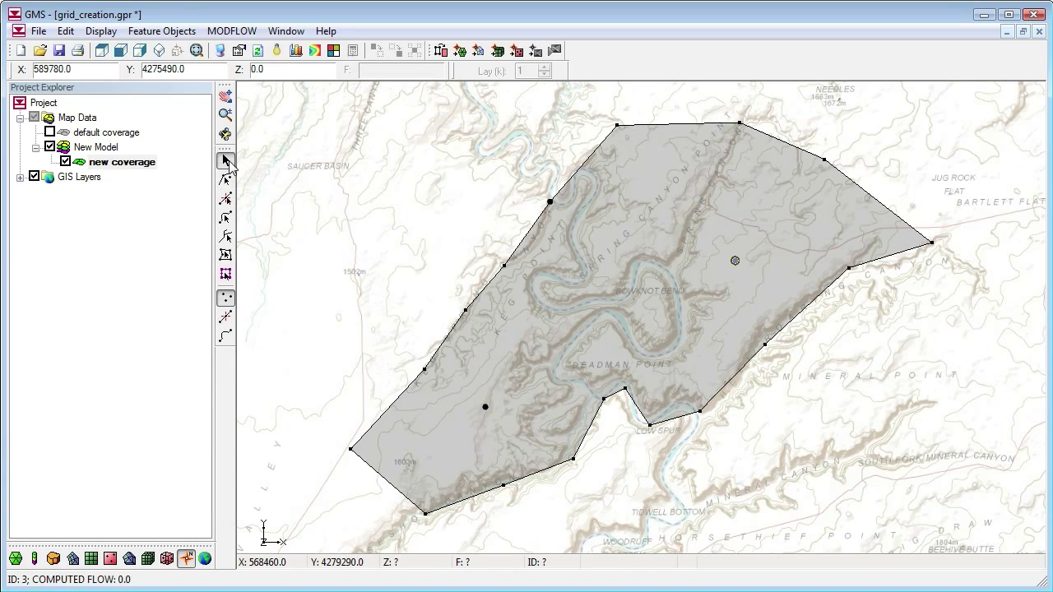
- Turn on Refine for both interior points with a base size of 100 ft, a bias of 1.2 and a max size of 500 ft
left_click(226, 160)
left_click_drag(749, 244, 464, 442)
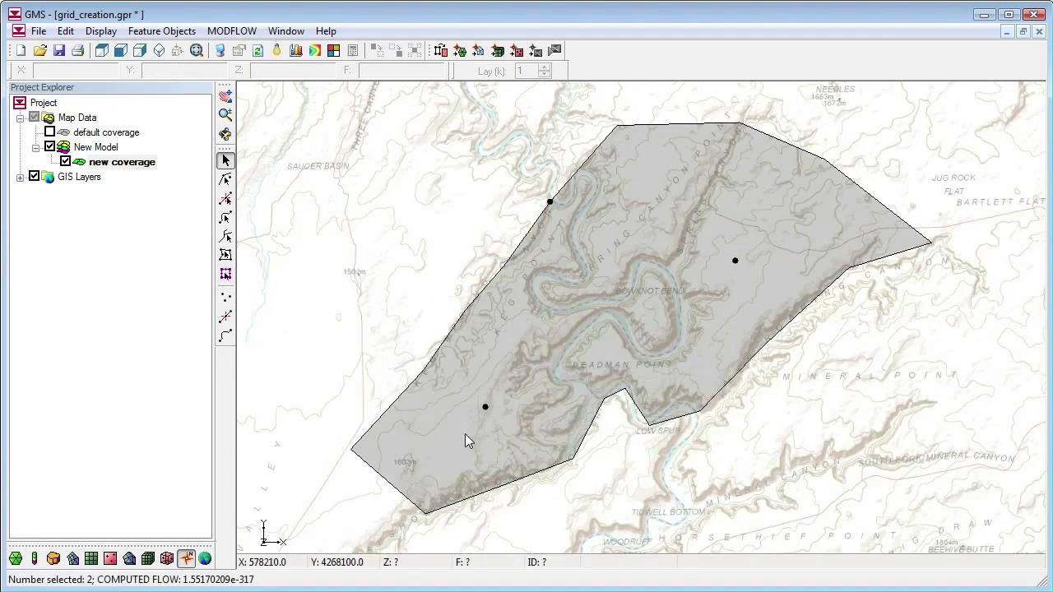
left_click(238, 51)
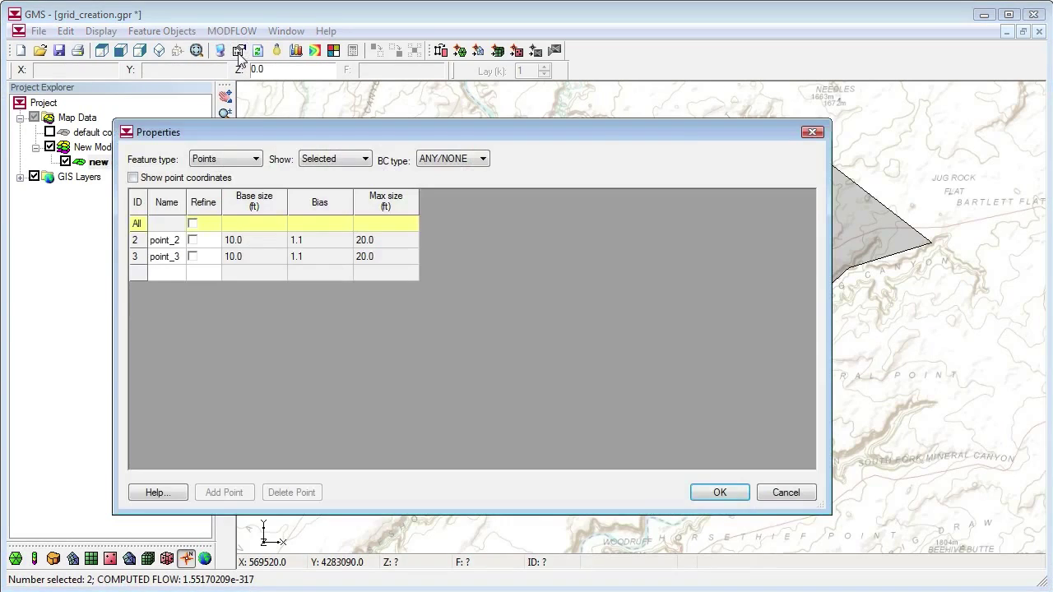
left_click(199, 222)
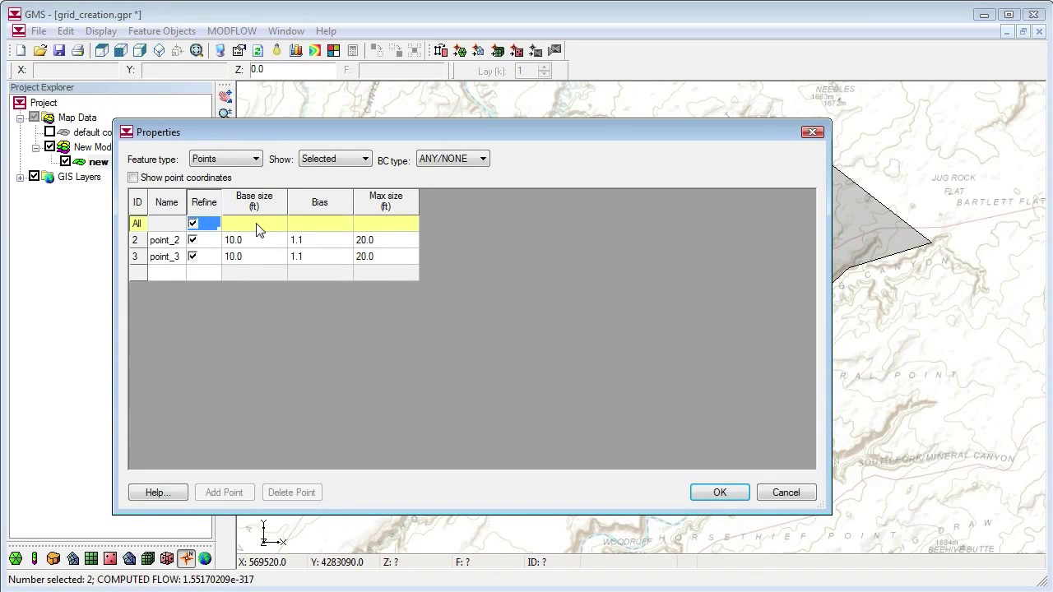
left_click(273, 223)
type("100")
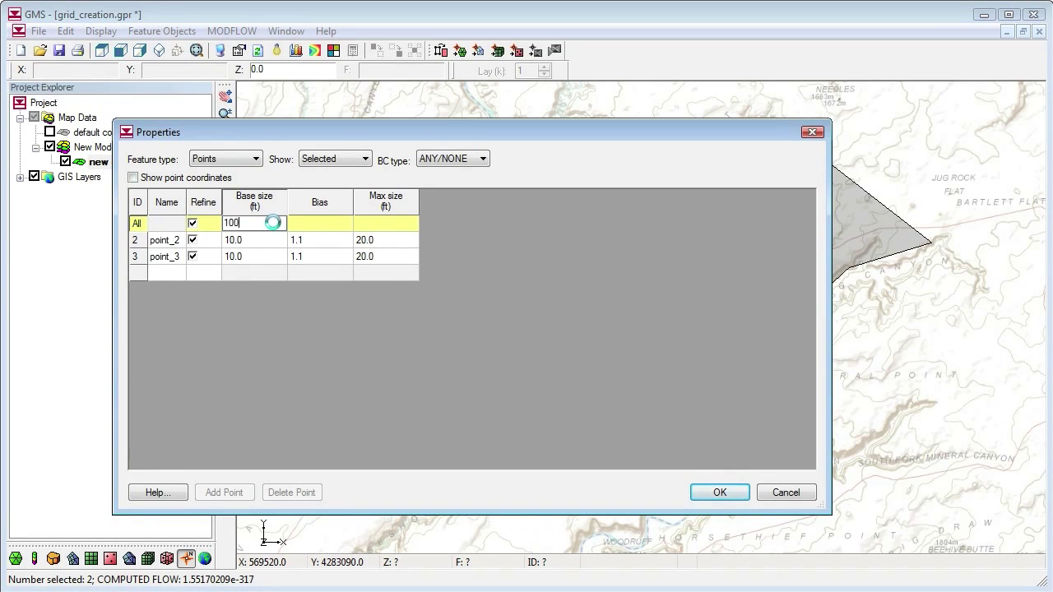
left_click(341, 230)
type("1.2")
key("Tab")
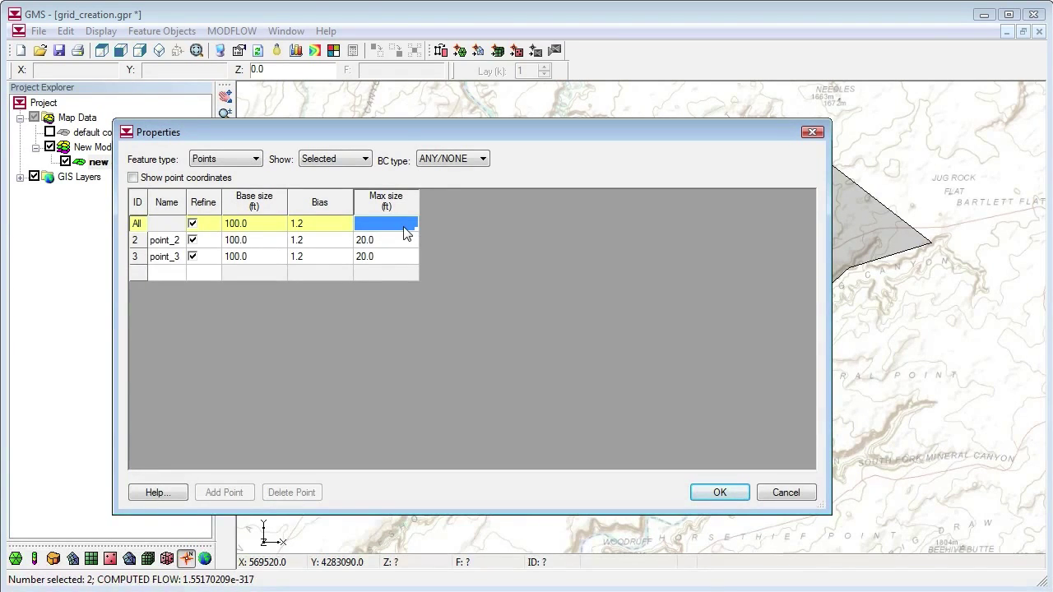
type("500")
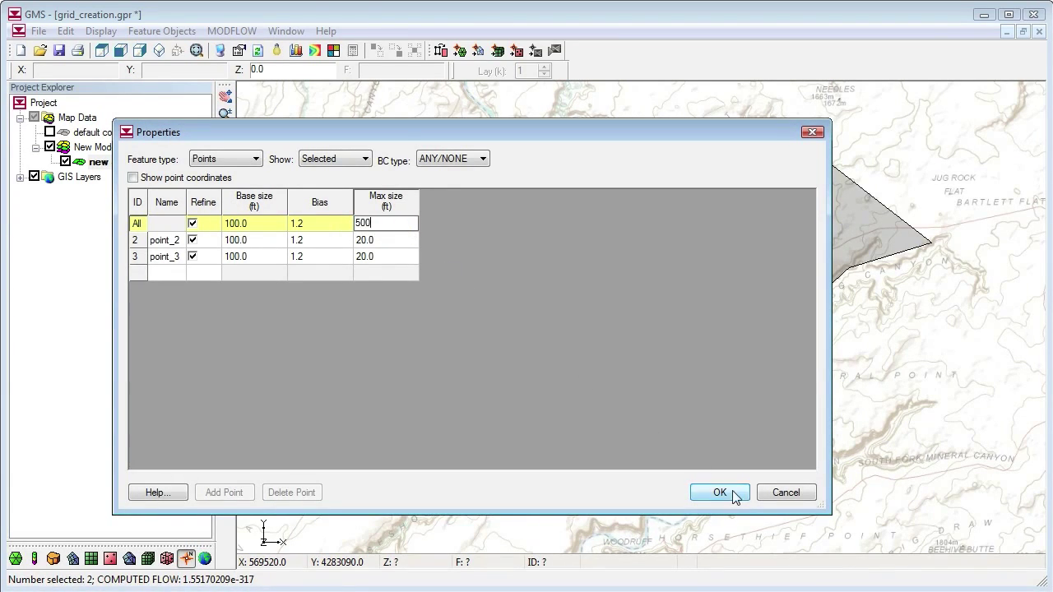
left_click(732, 491)
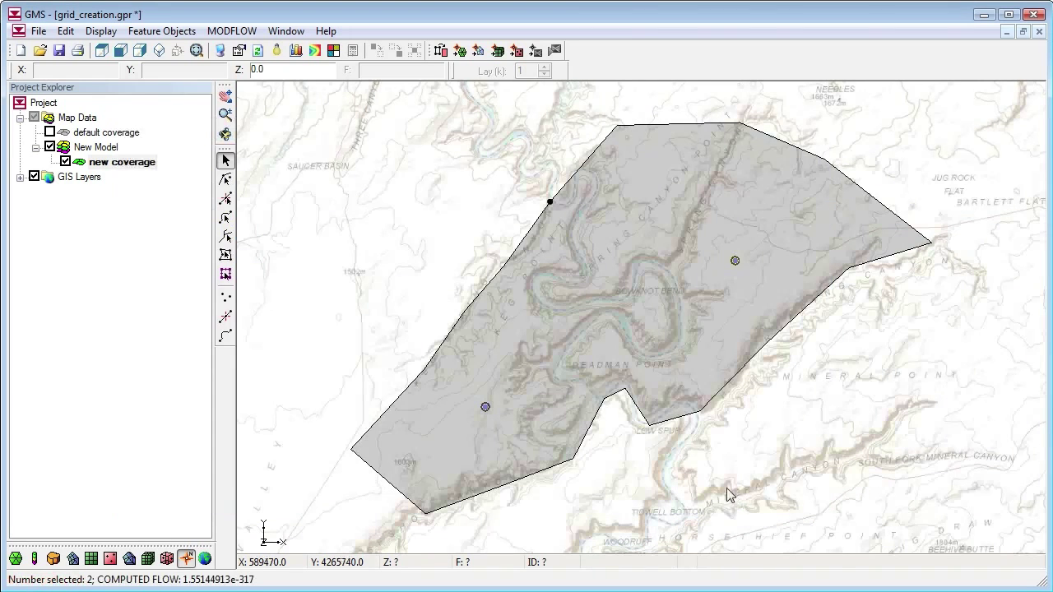
- Generate a 3D MODFLOW grid from the coverage with the refine points, and hide the GIS Layers
left_click(496, 50)
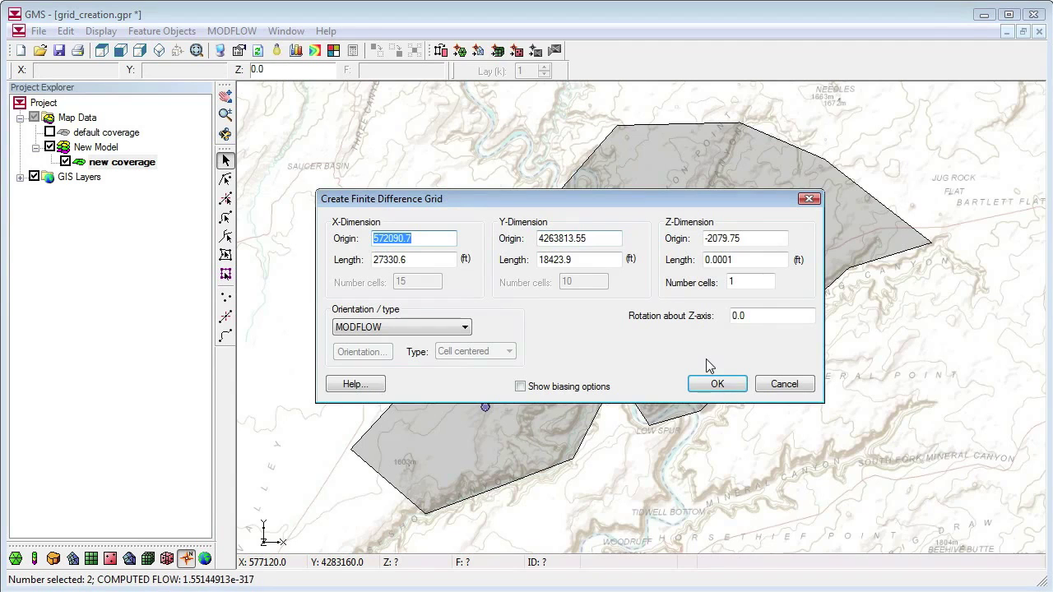
left_click(735, 383)
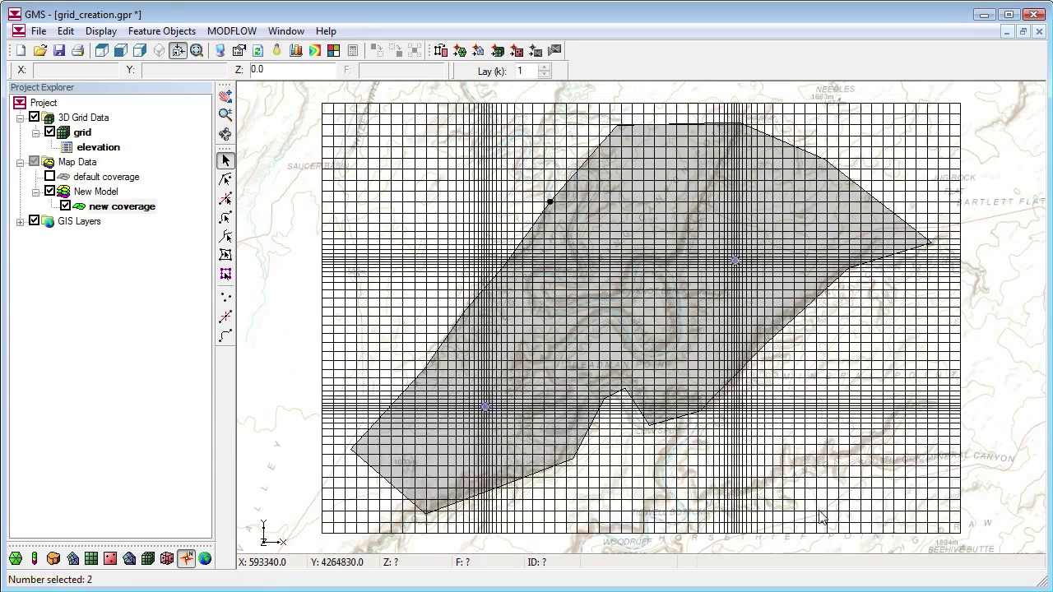
left_click(33, 223)
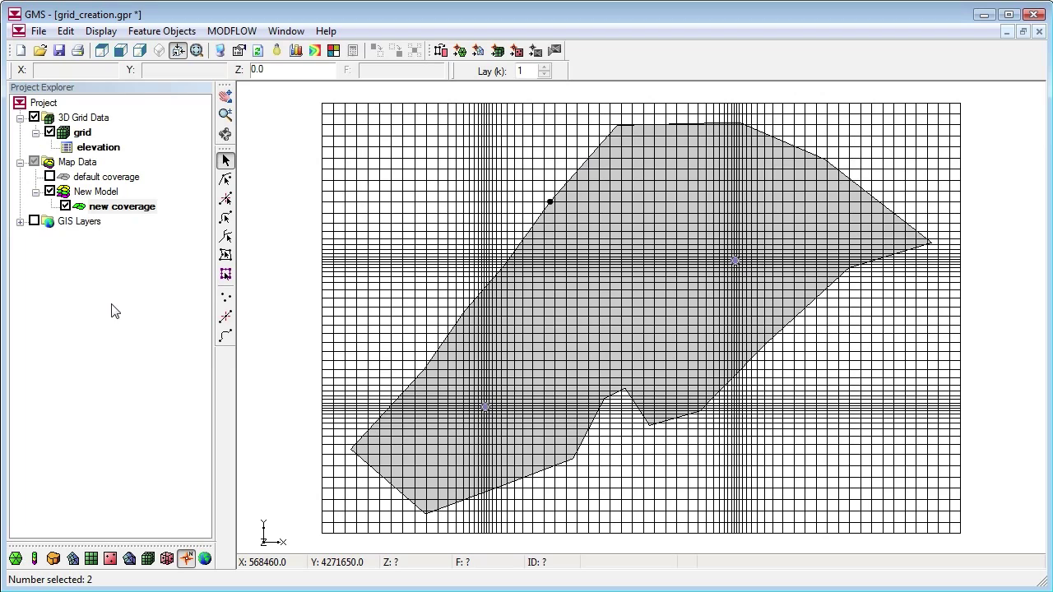
- Delete the refined 3D grid data and add a new grid frame to the project
right_click(88, 117)
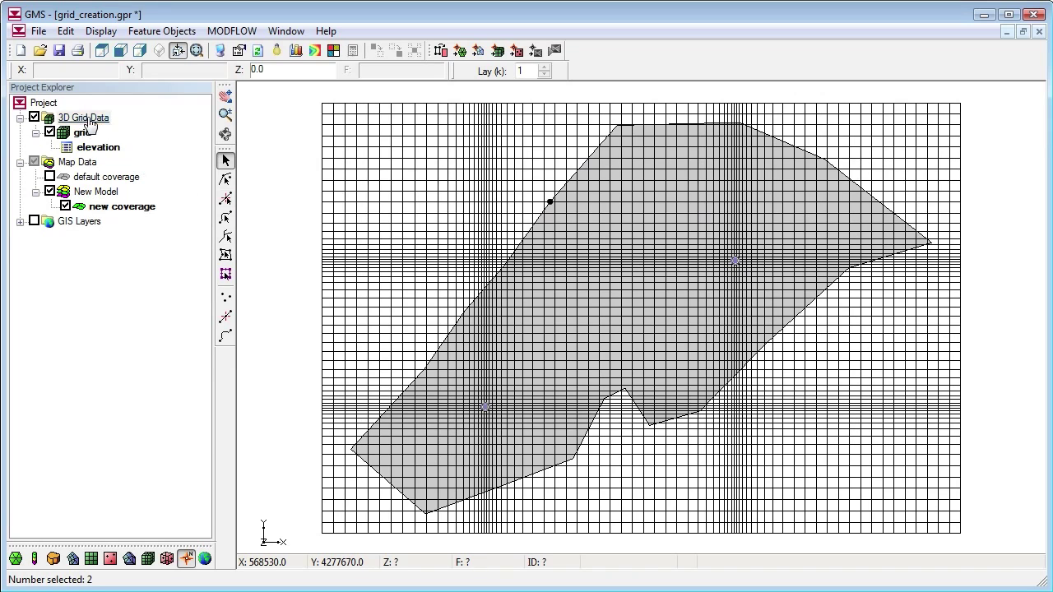
left_click(124, 147)
right_click(64, 245)
mouse_move(123, 255)
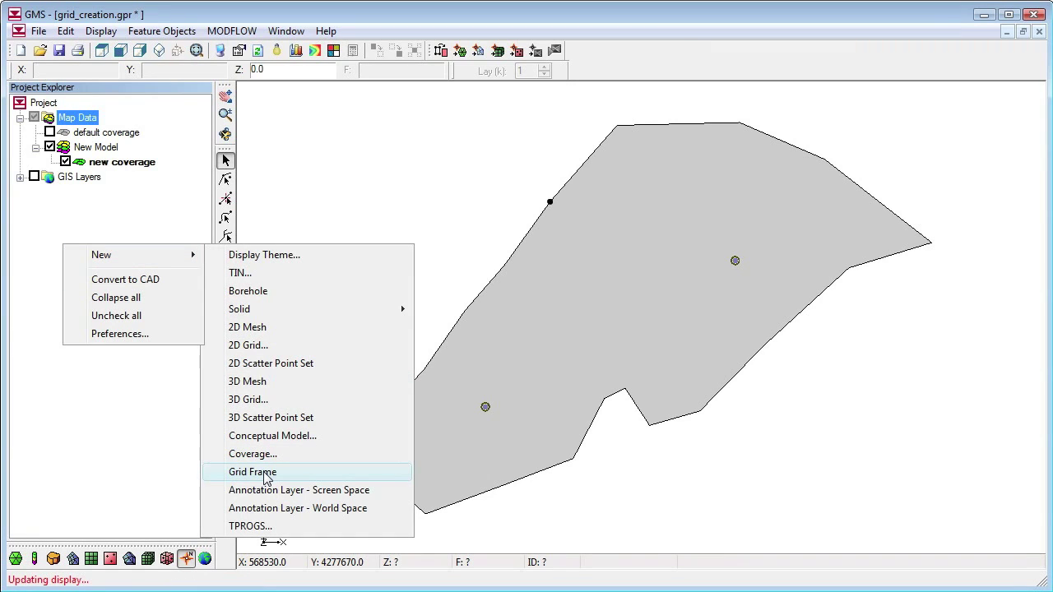
left_click(252, 472)
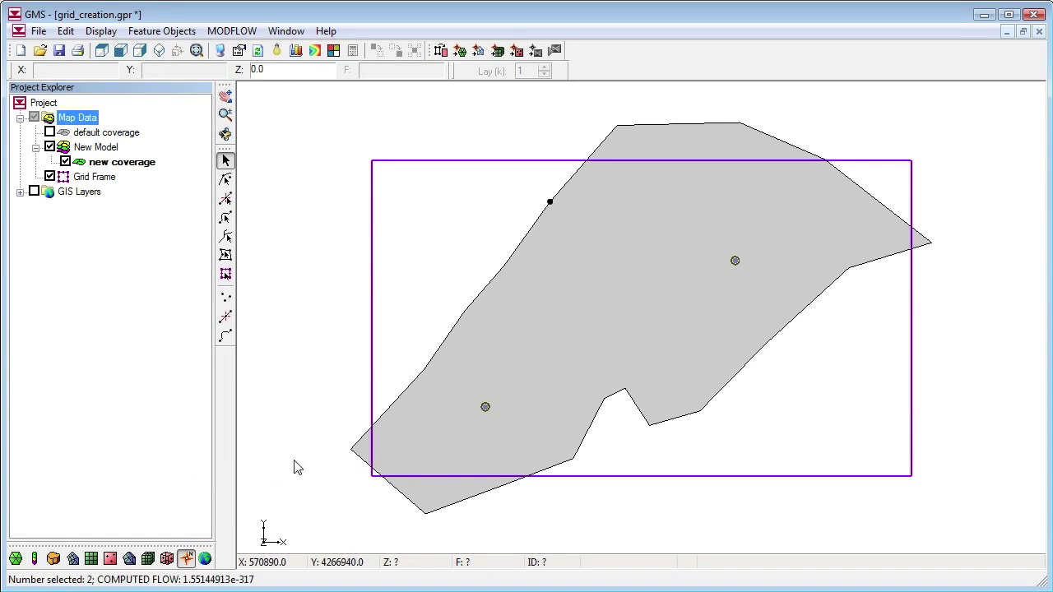
- Rotate the grid frame about 33° and resize it to about 28,041 by 14,071 ft so it tightly encloses the coverage polygon
left_click(225, 274)
left_click(775, 477)
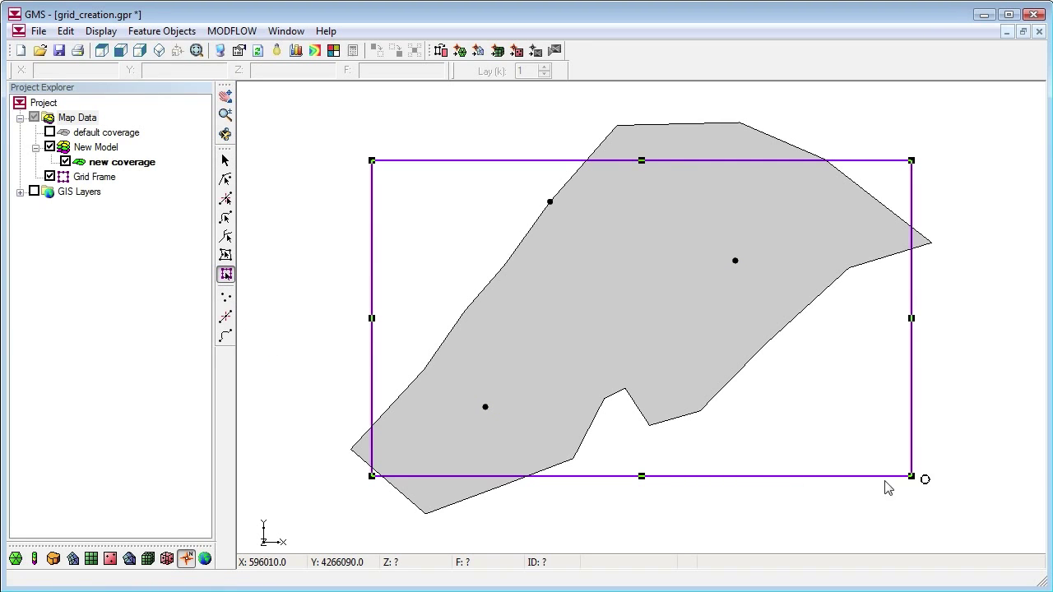
left_click_drag(926, 485, 759, 282)
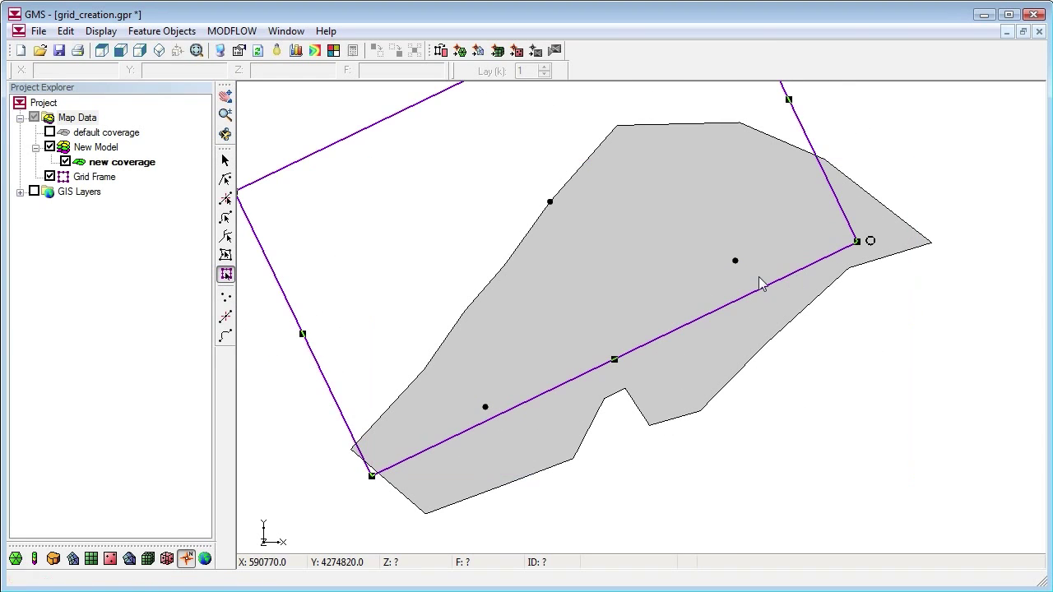
left_click_drag(419, 277, 453, 335)
left_click_drag(904, 301, 868, 238)
left_click_drag(556, 265, 608, 307)
left_click_drag(824, 149, 897, 135)
left_click_drag(374, 447, 339, 478)
left_click_drag(697, 423, 704, 432)
left_click(196, 50)
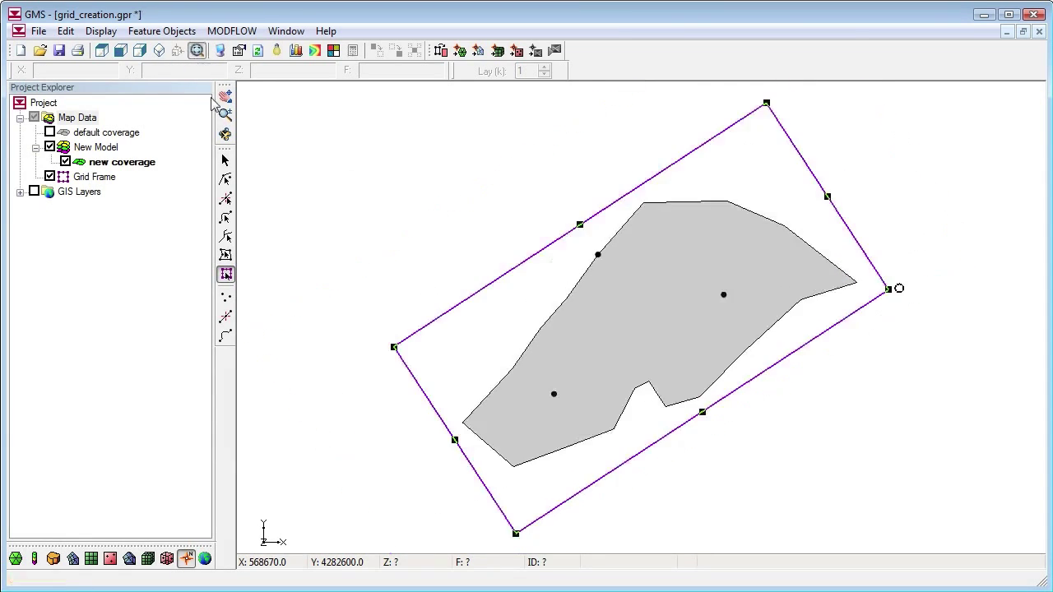
- Generate a one-layer 3D MODFLOW grid from the coverage using the rotated grid frame's extents, and hide the Grid Frame
left_click(497, 50)
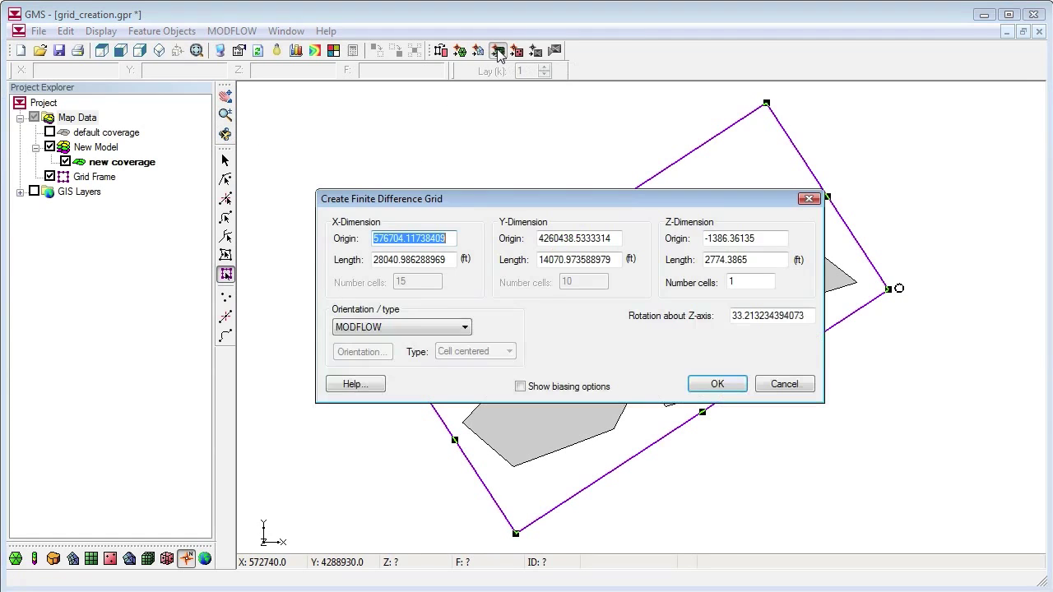
left_click(737, 387)
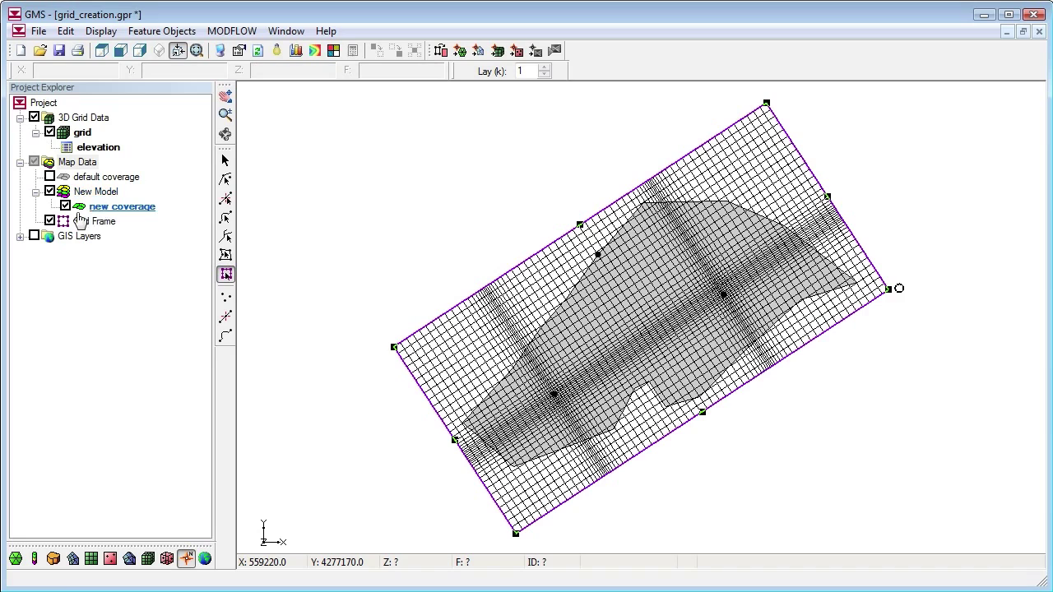
left_click(49, 221)
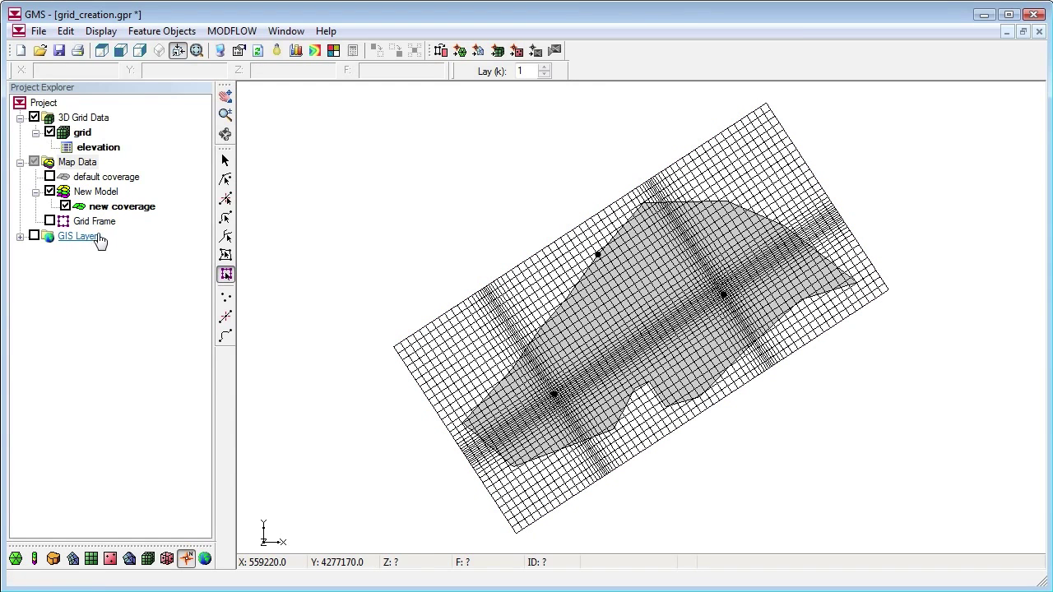
- Activate only the cells inside the coverage polygon, accepting that outside cells are hidden, and frame the trimmed grid
left_click(162, 30)
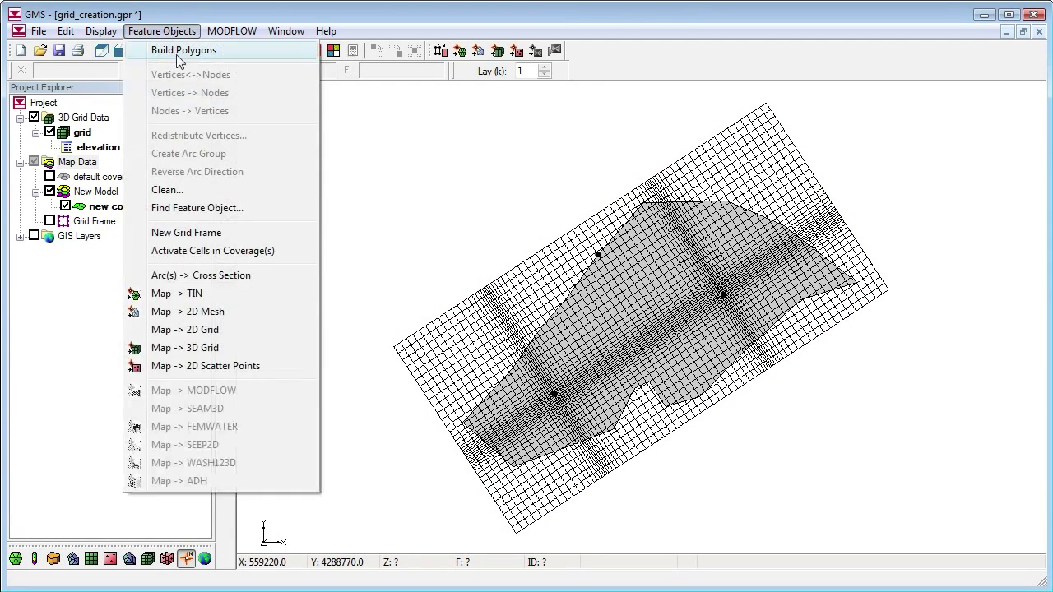
left_click(209, 250)
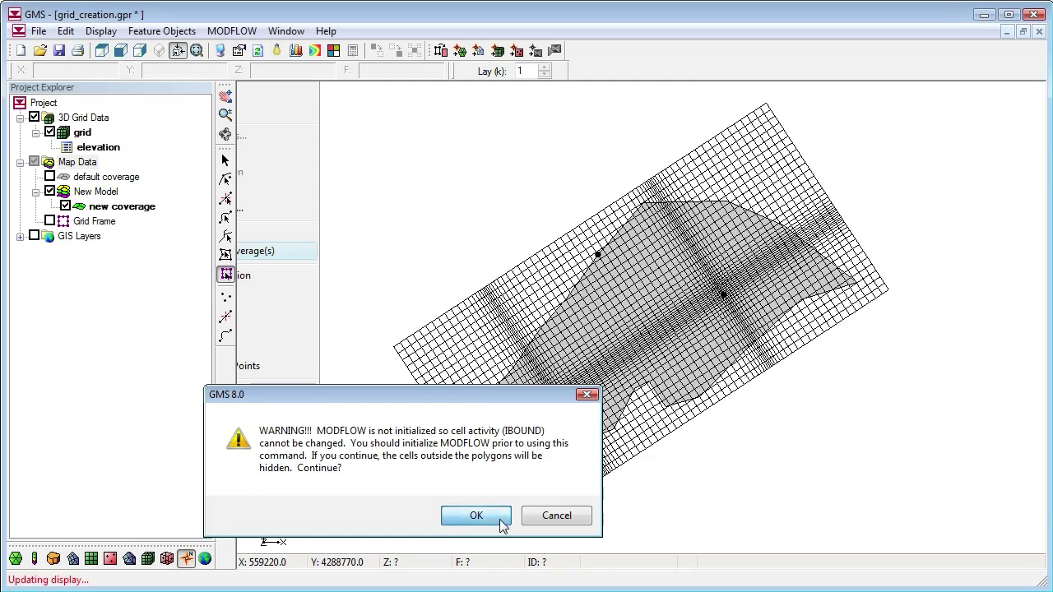
left_click(483, 517)
left_click(197, 50)
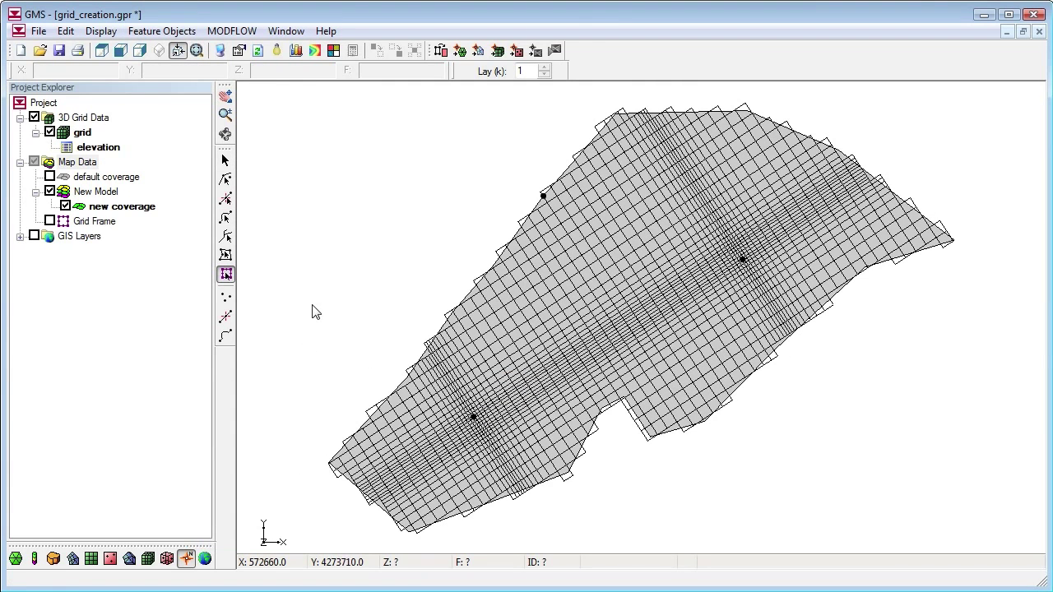
- Examine the trimmed 3D grid in an oblique view, rotate it to see its thickness, and return to plan view
left_click(160, 51)
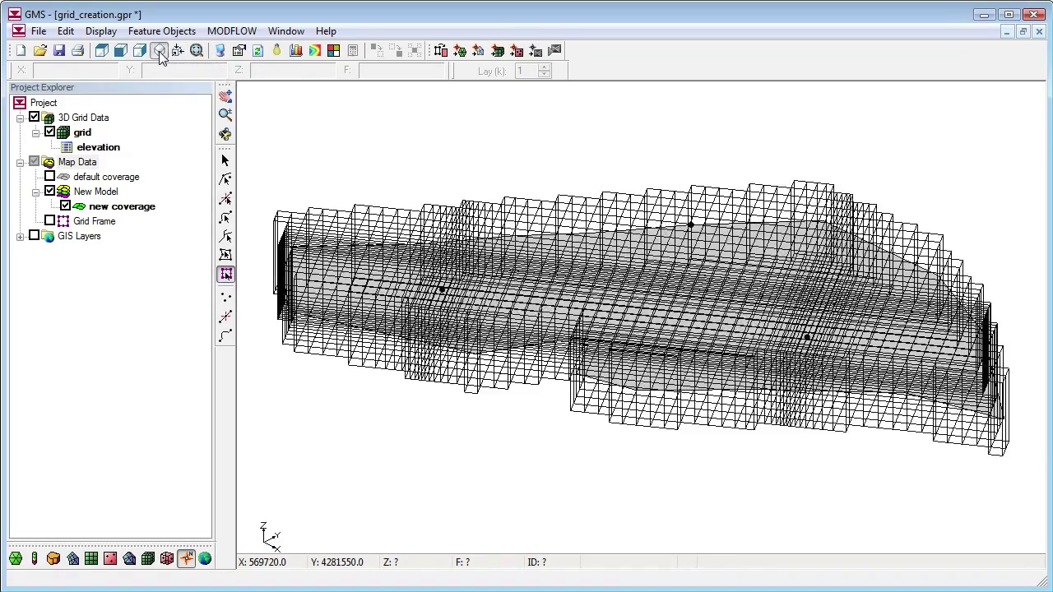
left_click(226, 134)
left_click_drag(254, 158, 491, 429)
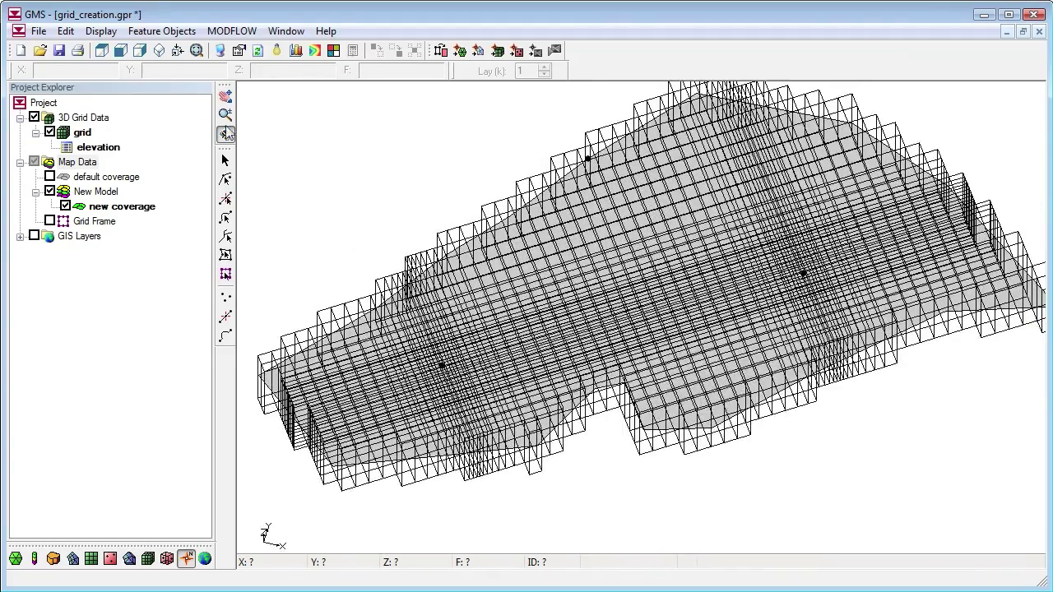
left_click(101, 51)
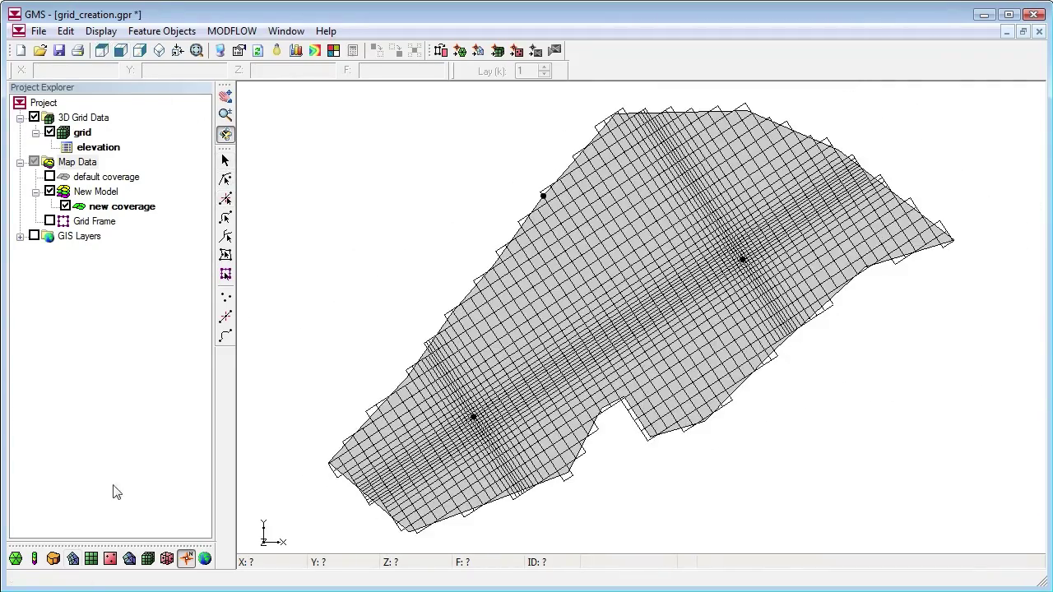